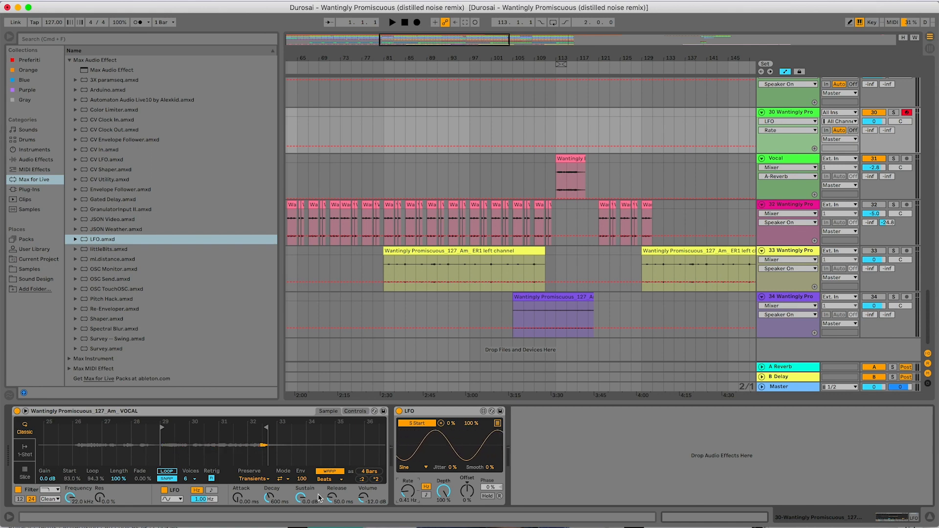
# Set the vocal Simpler's envelope to 44.7 ms attack, 1.15 s release and -13 dB sustain.
pyautogui.click(240, 500)
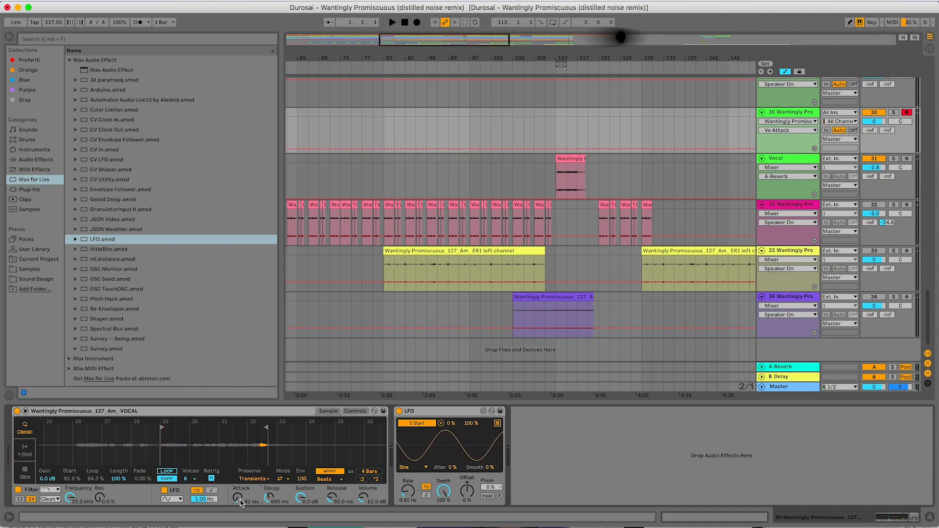
pyautogui.moveTo(239, 499); pyautogui.dragTo(240, 489)
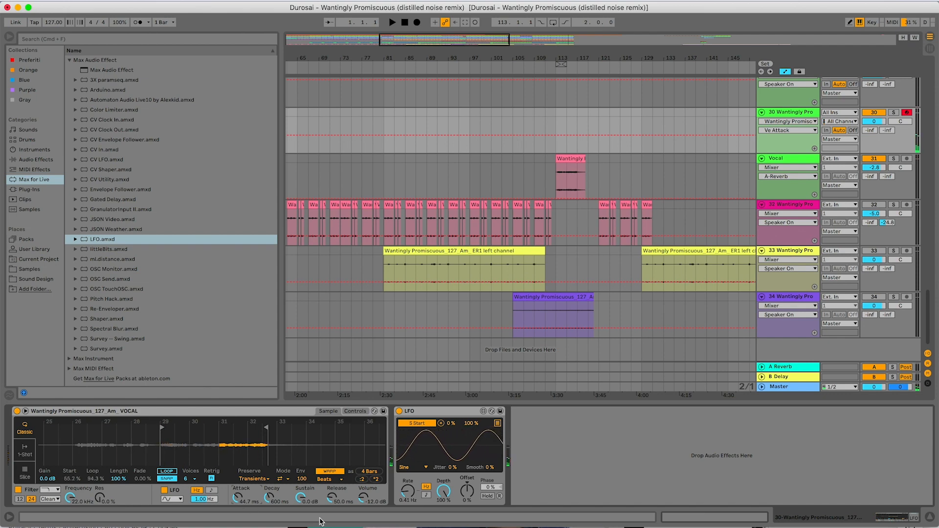
pyautogui.moveTo(335, 508); pyautogui.dragTo(336, 504)
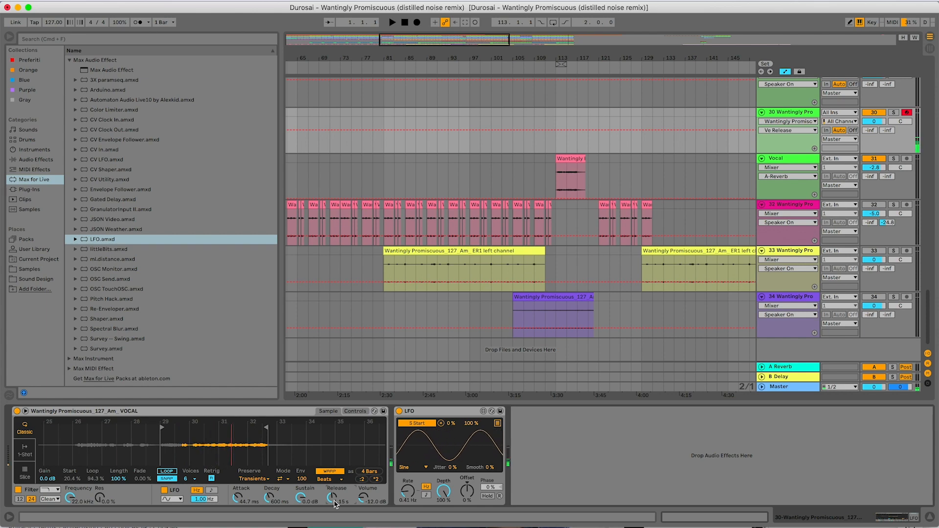
pyautogui.moveTo(302, 497); pyautogui.dragTo(301, 499)
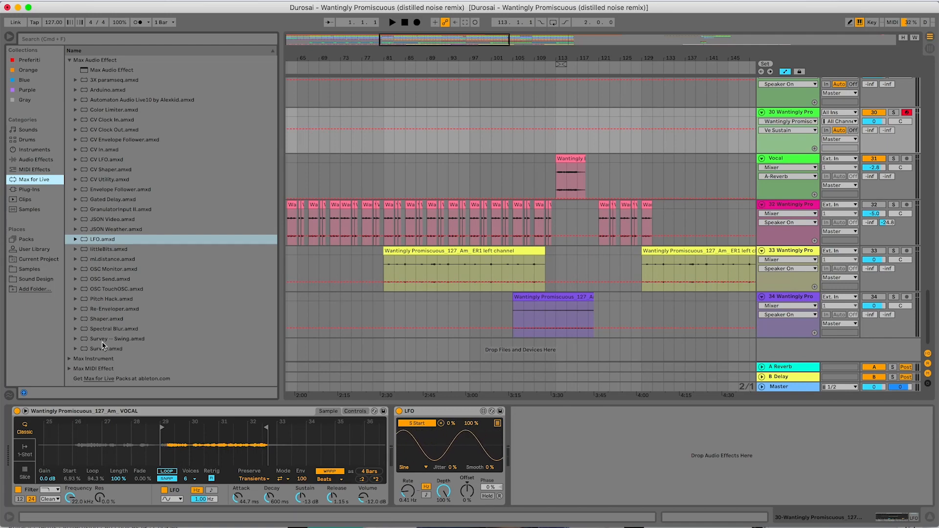
# Add the Max MIDI effect Probabilistic Sequencer Live10 by Alexkid in front of the vocal Simpler on track 30.
pyautogui.click(97, 368)
pyautogui.scroll(-2, 110, 339)
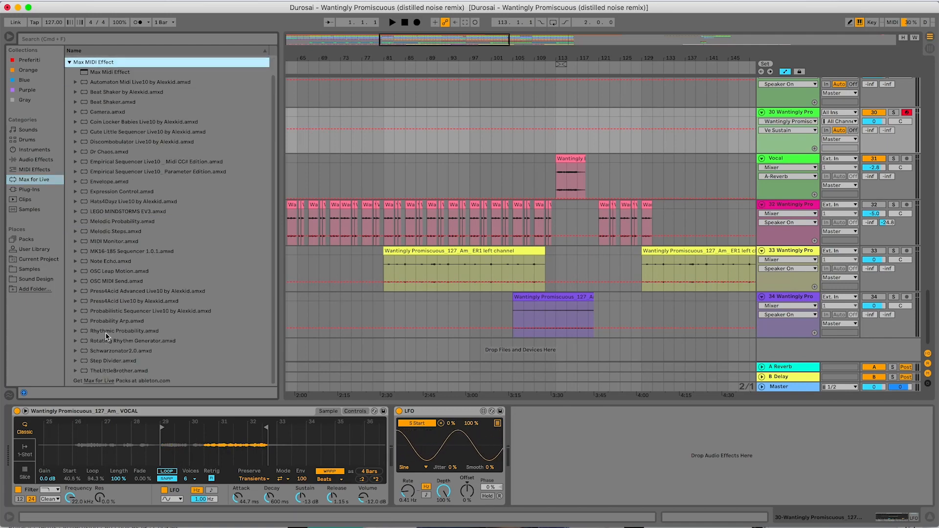
pyautogui.click(113, 312)
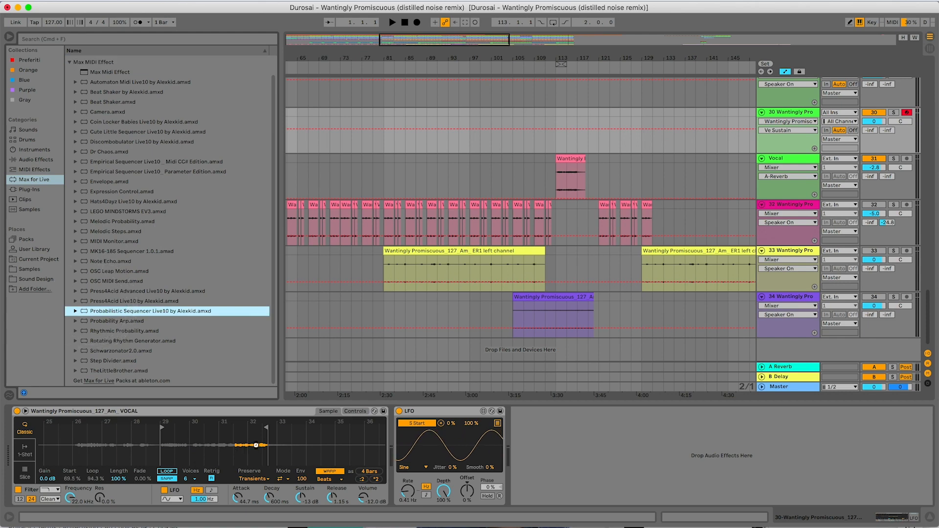
pyautogui.press('Return')
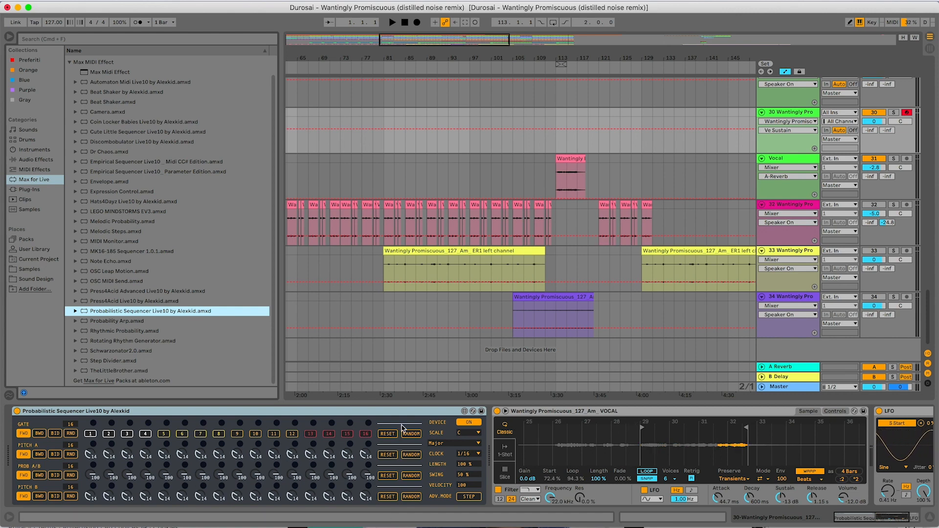
# Randomize the sequencer's gate, Pitch A, Prob A/B and Pitch B rows, keeping C as the scale root.
pyautogui.click(142, 469)
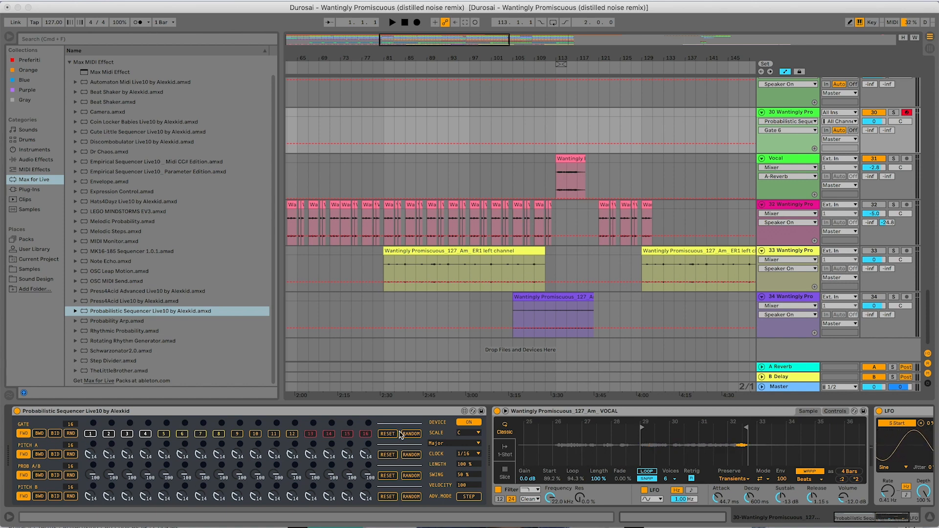
pyautogui.click(259, 435)
pyautogui.click(411, 455)
pyautogui.click(411, 475)
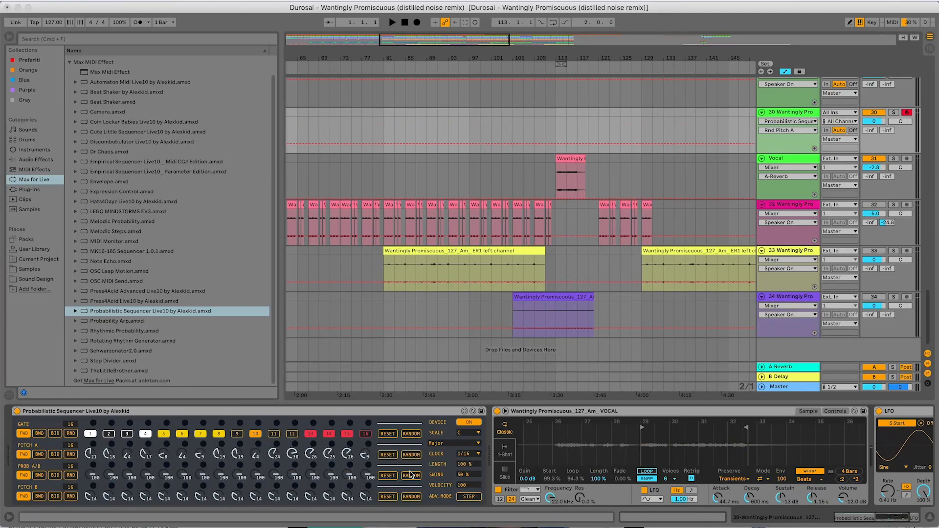
pyautogui.click(411, 497)
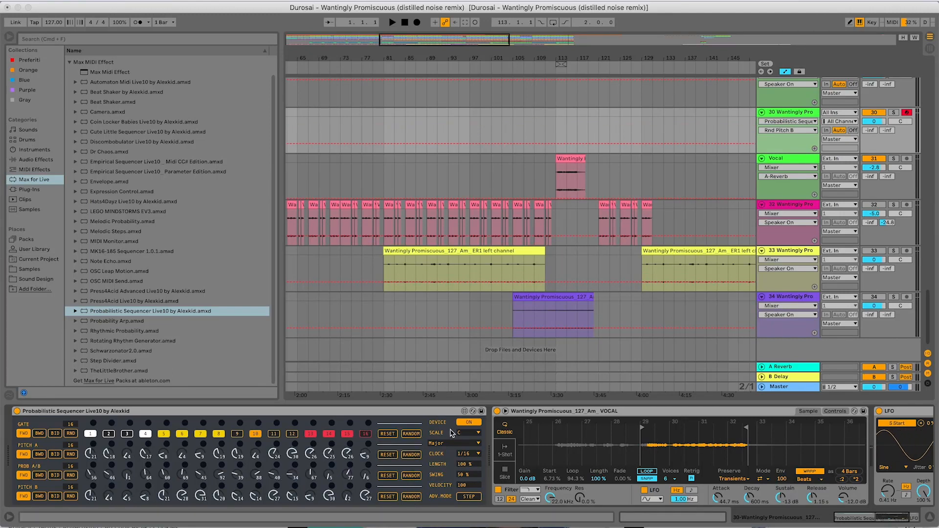
pyautogui.click(456, 434)
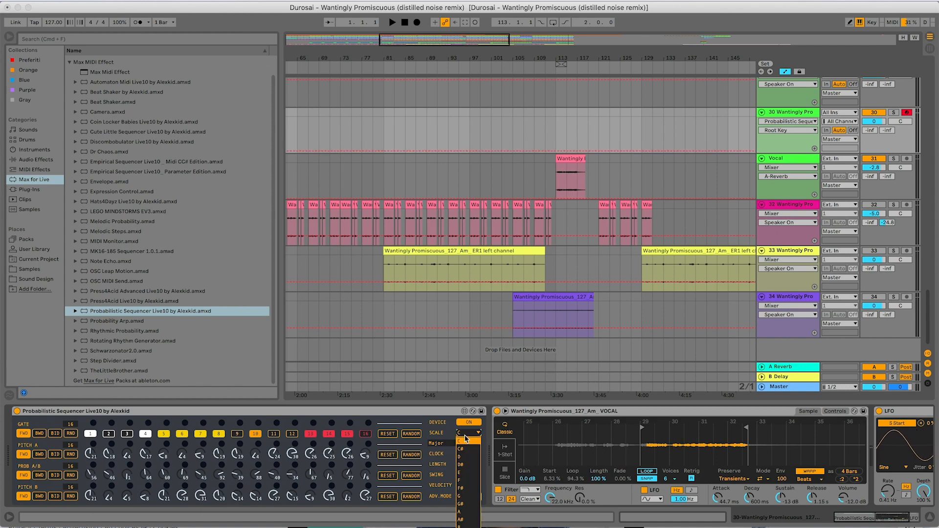
pyautogui.click(459, 440)
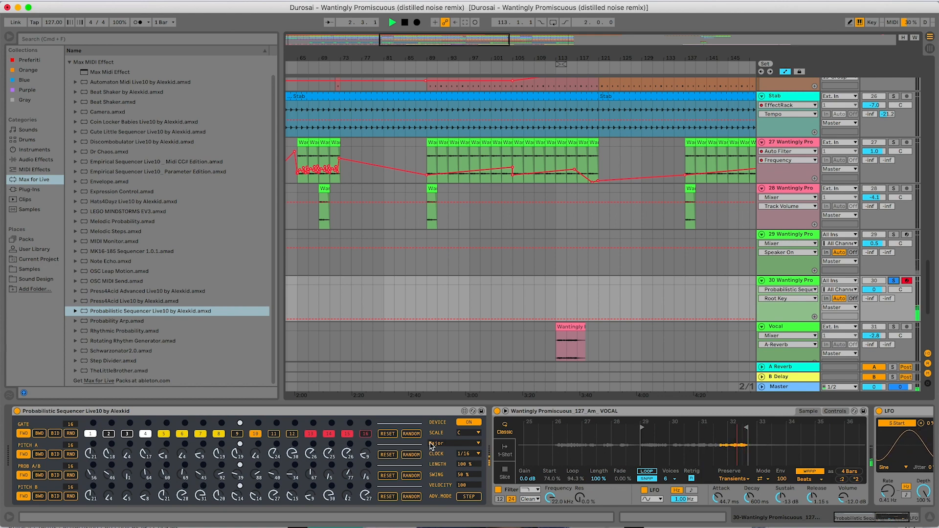
# Generate new random patterns for the sequencer's gate, Prob A/B, Pitch A and Pitch B rows during playback.
pyautogui.click(417, 433)
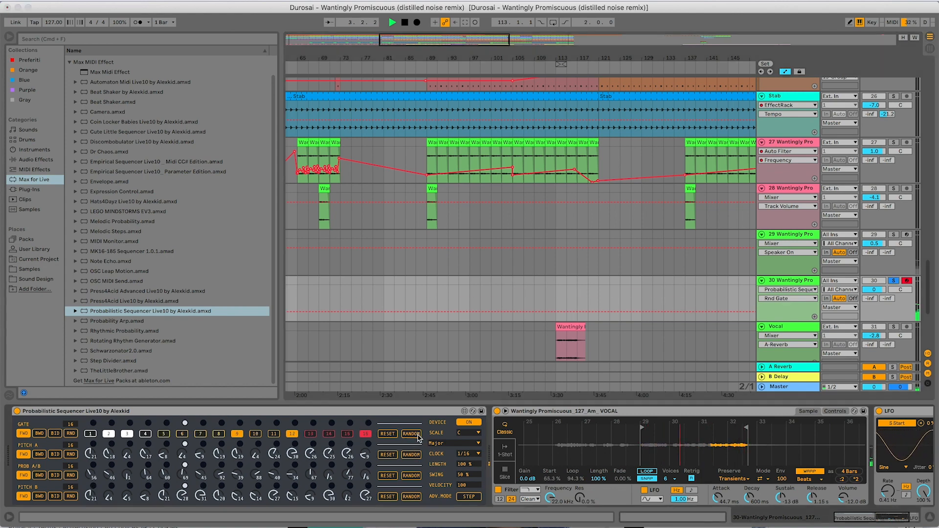
pyautogui.click(413, 474)
pyautogui.click(417, 495)
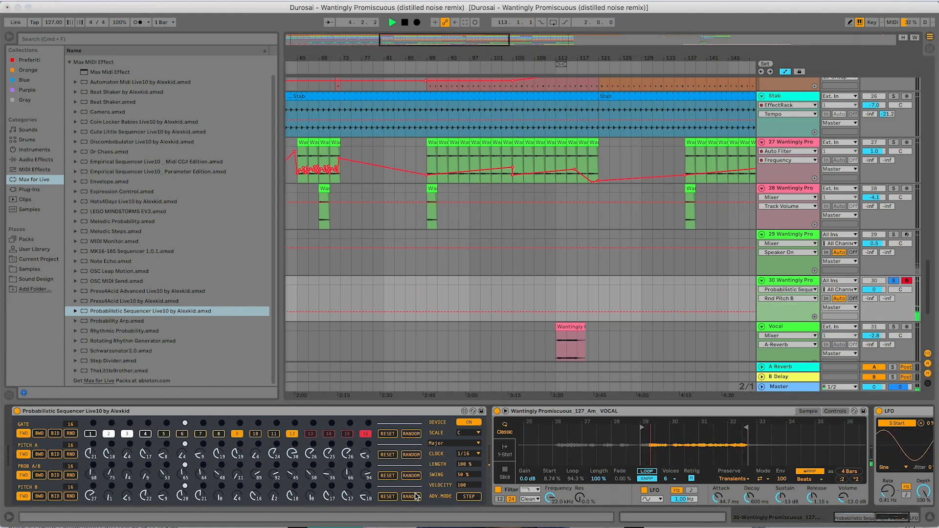
pyautogui.click(412, 455)
pyautogui.click(411, 497)
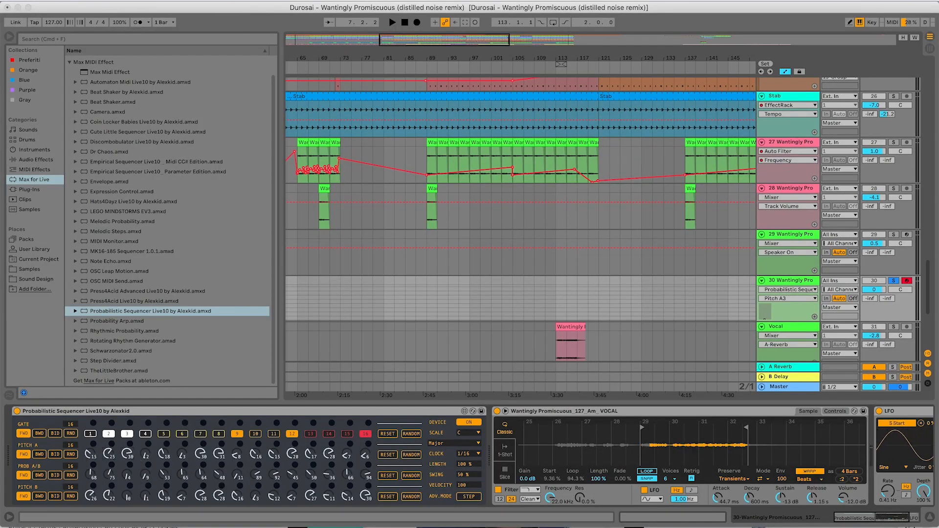
# Play the sequenced vocal and lengthen the Simpler's attack to 143 ms.
pyautogui.press('space')
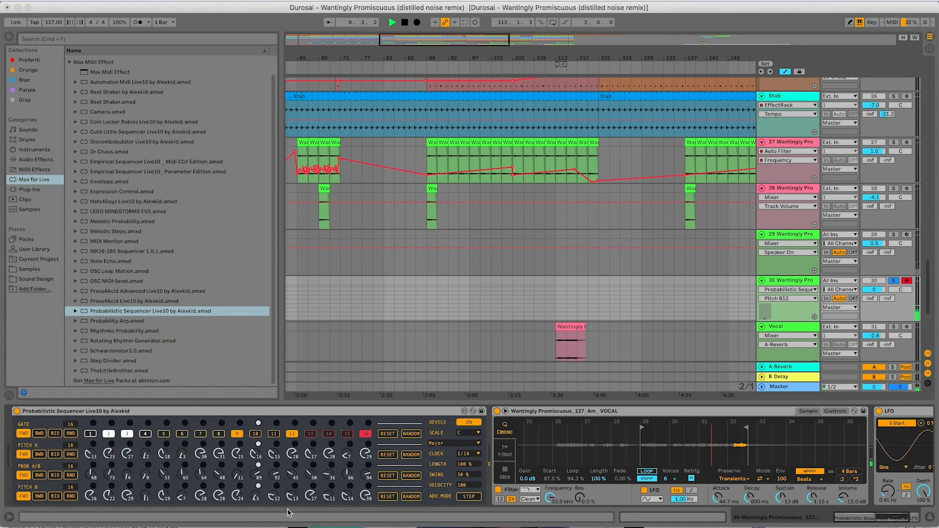
pyautogui.click(718, 497)
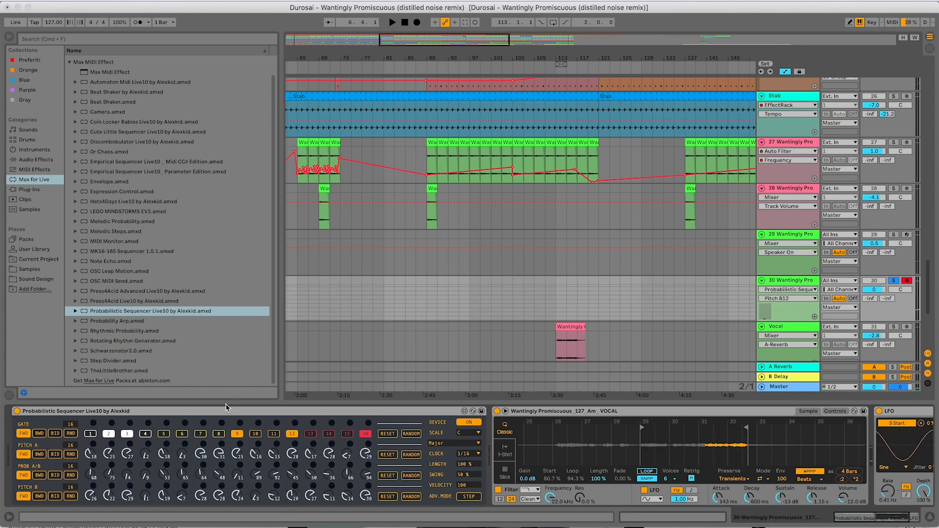
# Turn off gate step 3 and turn on gate steps 4 and 7 in the sequencer.
pyautogui.click(127, 435)
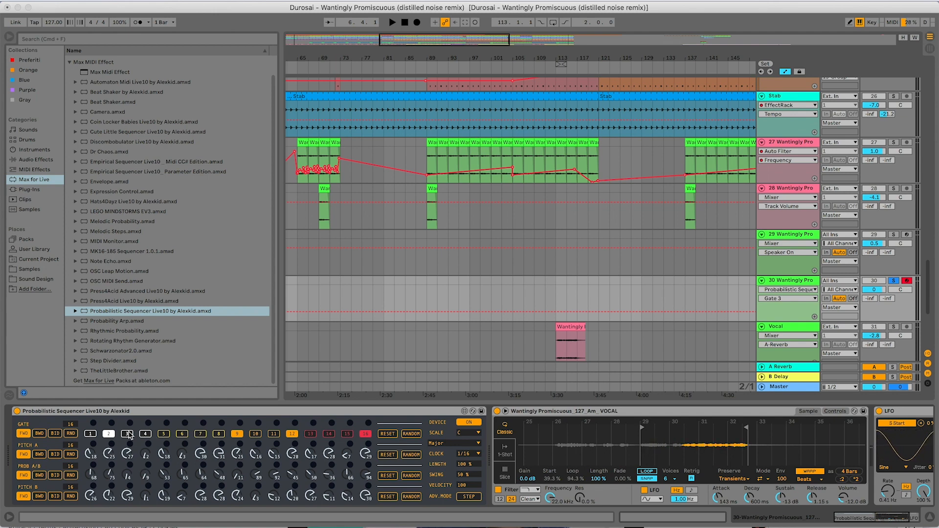
pyautogui.click(128, 434)
pyautogui.click(132, 434)
pyautogui.click(147, 435)
# Raise the Pitch A value of sequencer step 4 while listening to the pattern.
pyautogui.press('space')
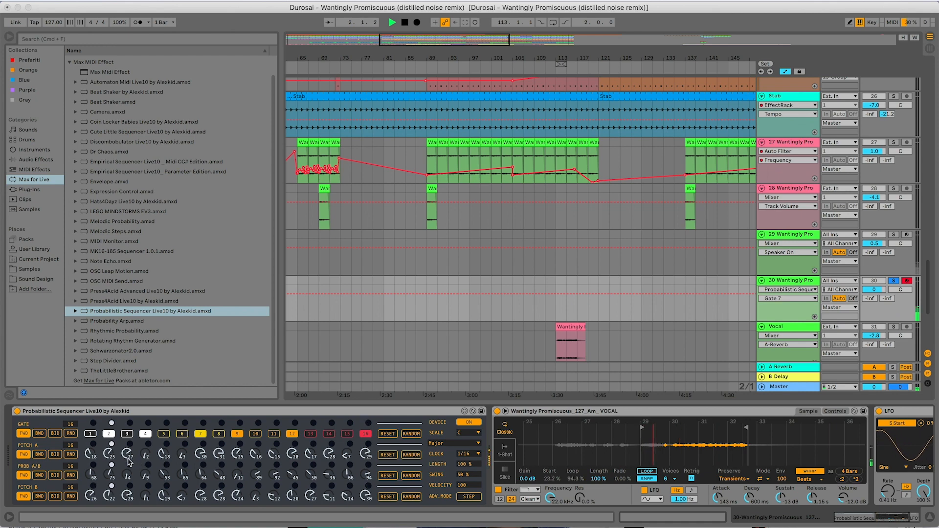
pyautogui.moveTo(147, 458); pyautogui.dragTo(167, 435)
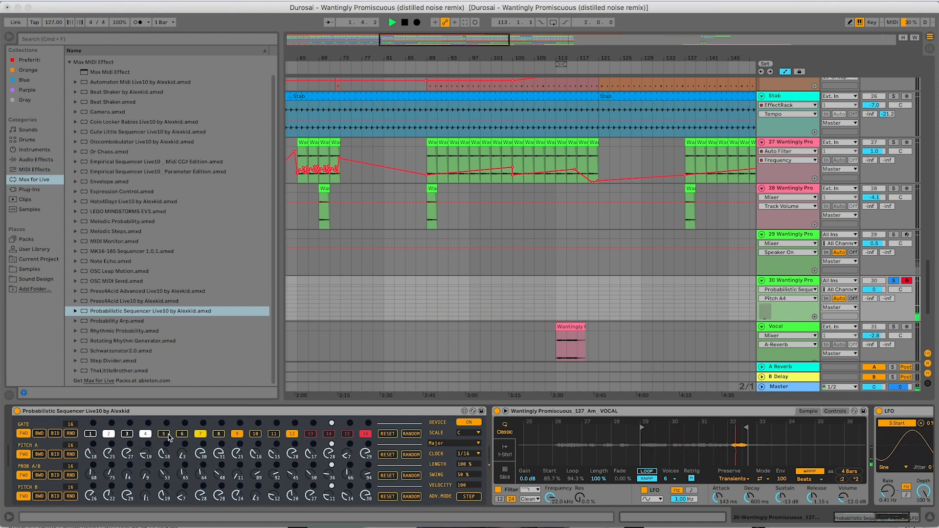
pyautogui.press('space')
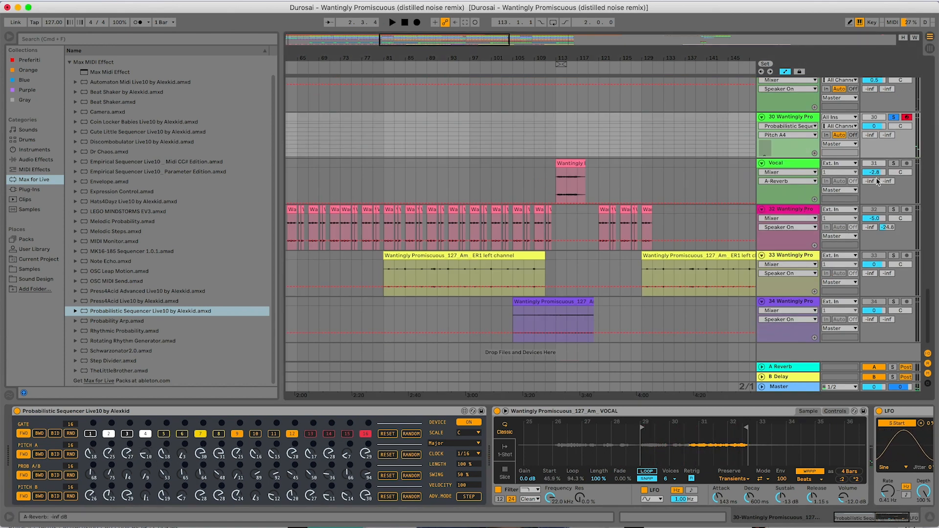
# Unsolo track 30 and play the arrangement to hear the vocal sequence within the mix.
pyautogui.scroll(5, 877, 178)
pyautogui.click(893, 230)
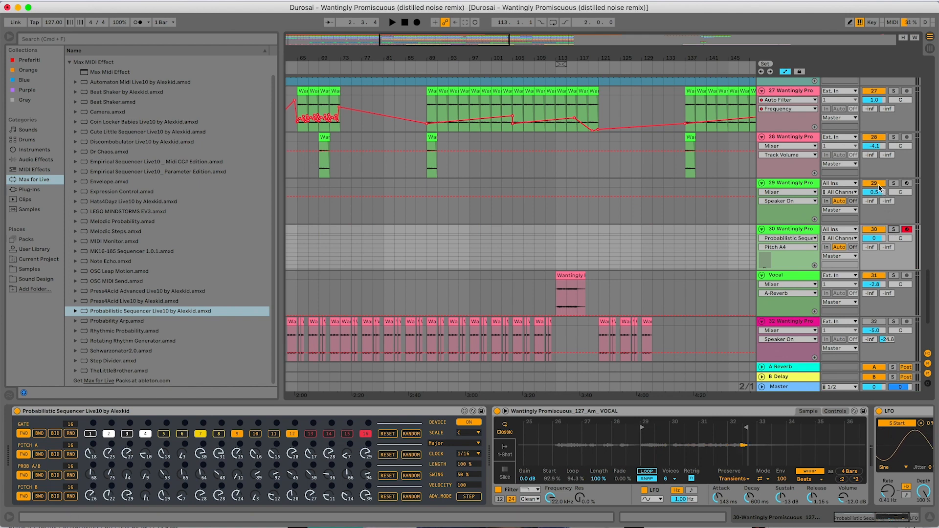
pyautogui.press('space')
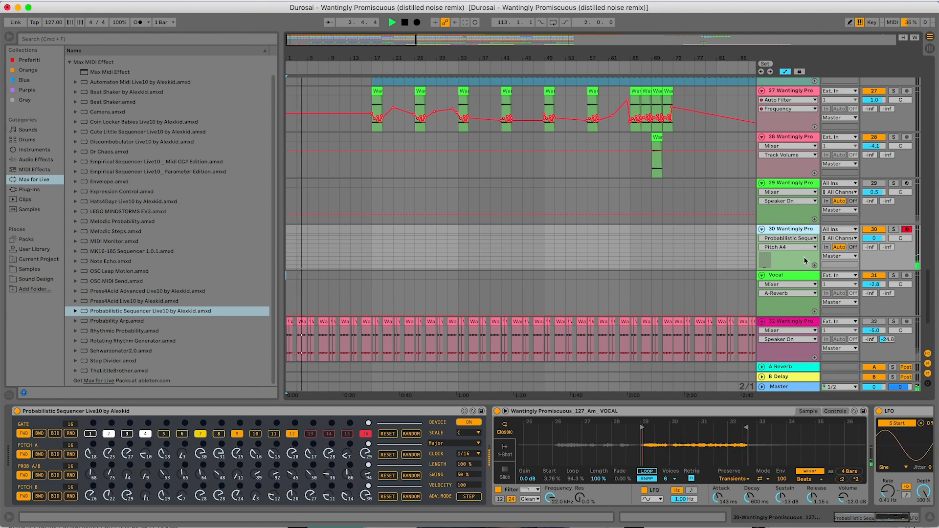
# Turn off gate steps 2 and 7 and turn on gate step 6 during playback, leaving step 9 on.
pyautogui.click(110, 434)
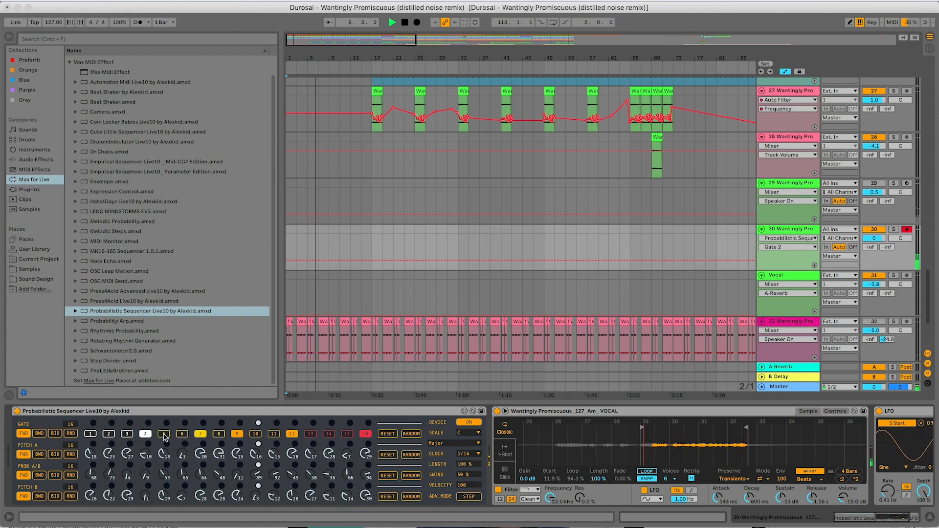
pyautogui.click(236, 435)
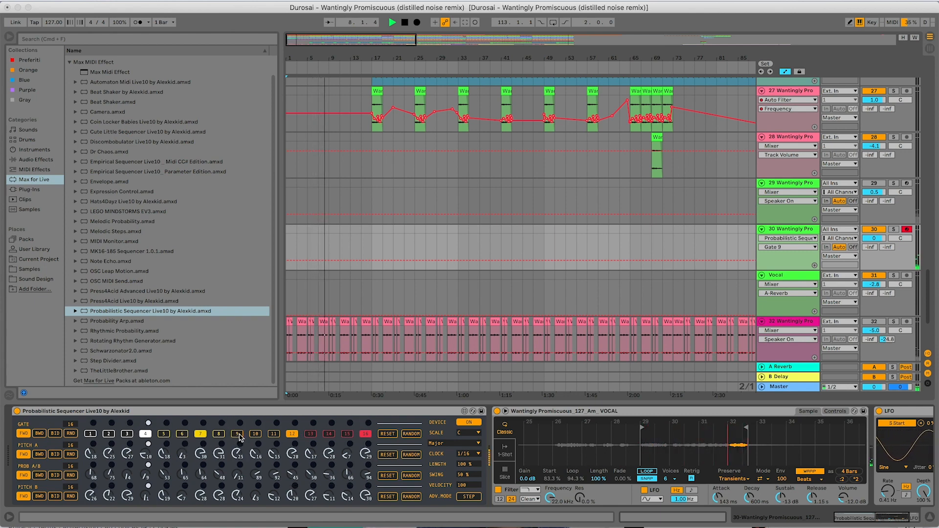
pyautogui.click(236, 434)
pyautogui.click(200, 434)
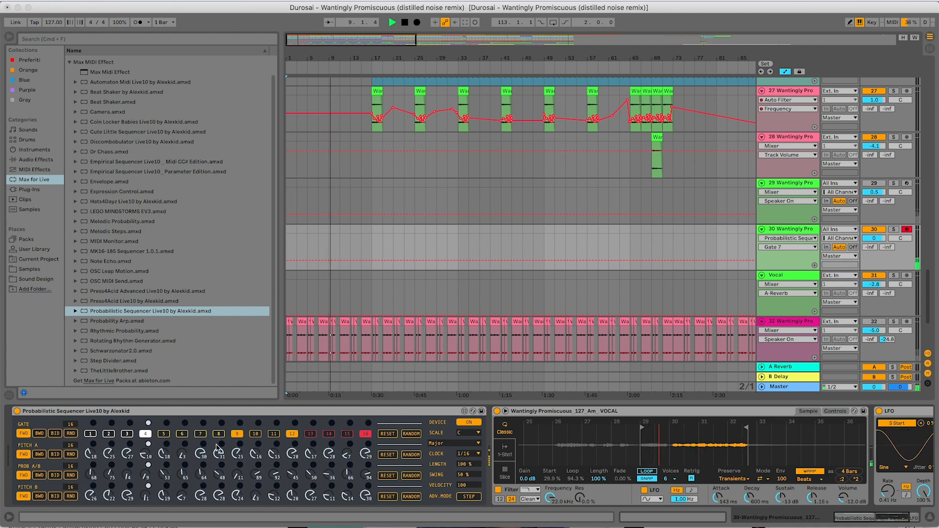
pyautogui.click(183, 434)
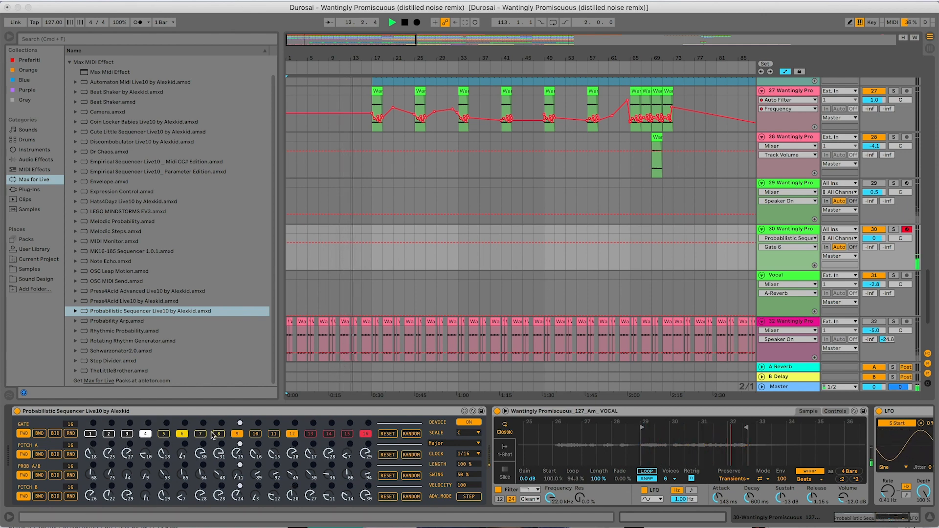
pyautogui.press('space')
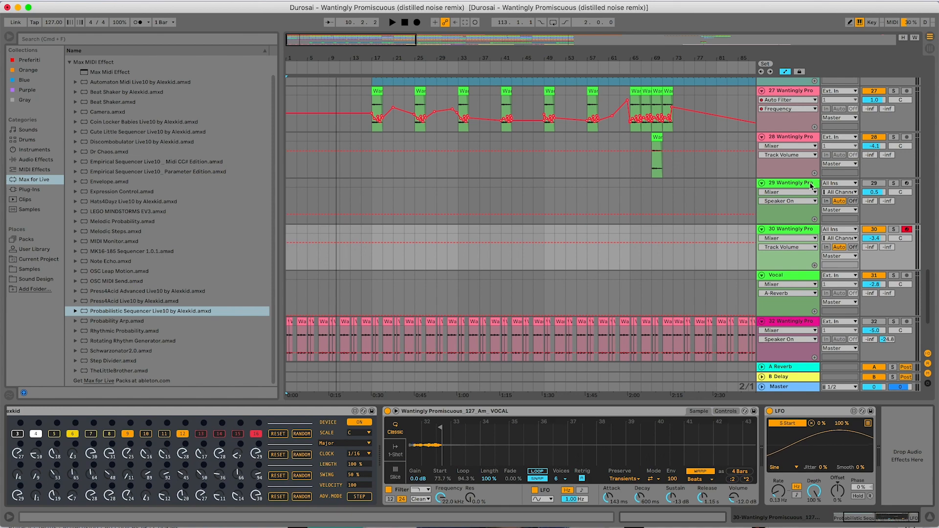
# Add a Chorus audio effect after the LFO on track 30.
pyautogui.click(811, 183)
pyautogui.click(373, 412)
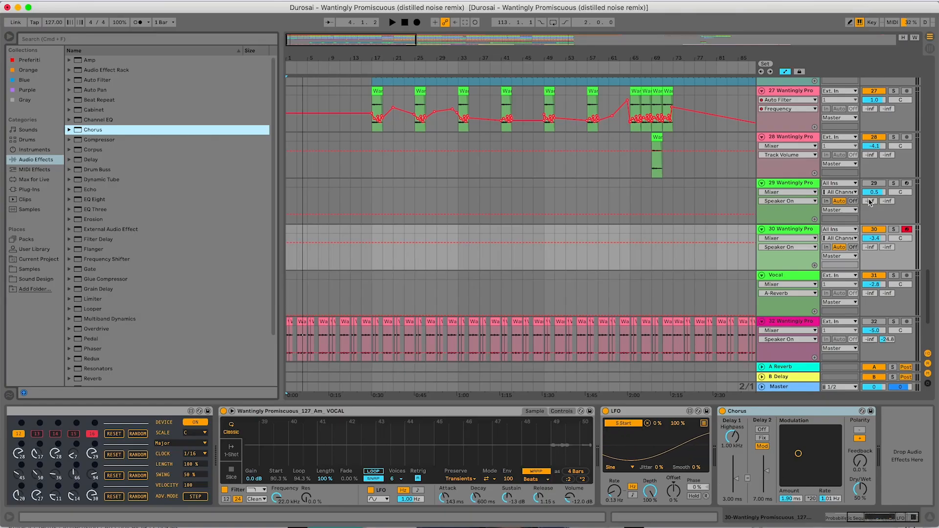
# Solo track 30 and compare the vocal sequence with the Chorus bypassed and enabled.
pyautogui.click(893, 230)
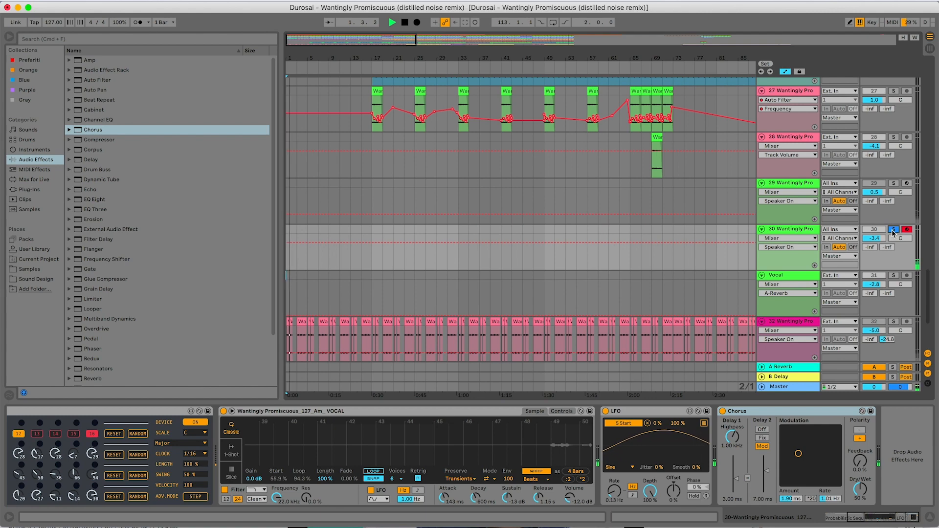
pyautogui.click(723, 412)
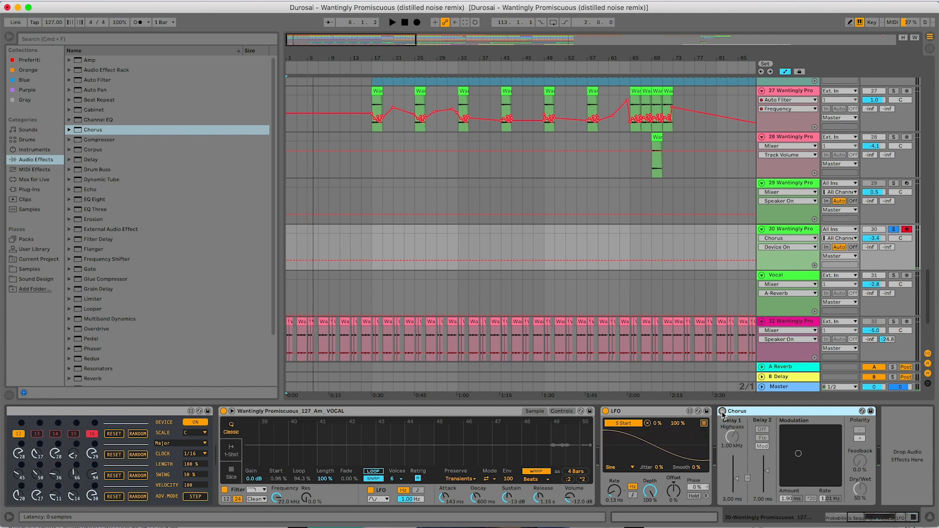
pyautogui.click(723, 411)
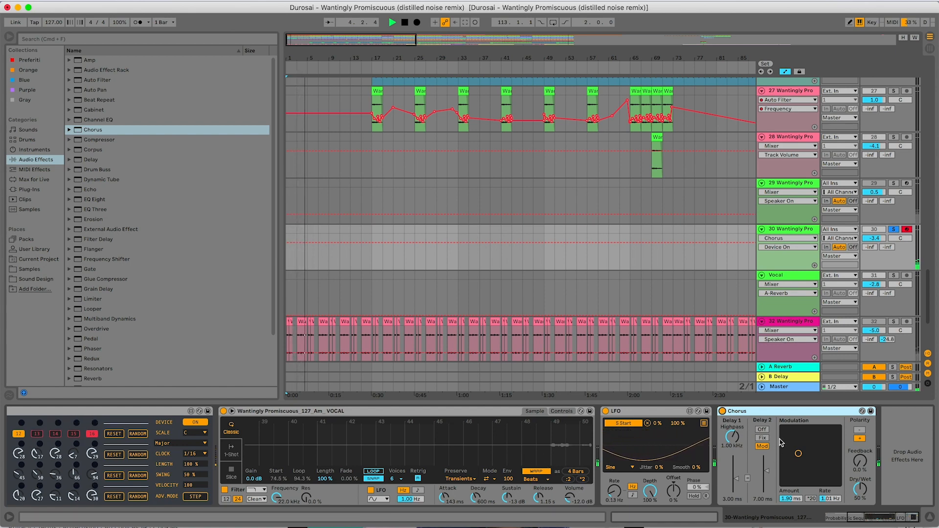
# Add an Echo audio effect after the Chorus on track 30 and start playback.
pyautogui.hscroll(-10, 781, 443)
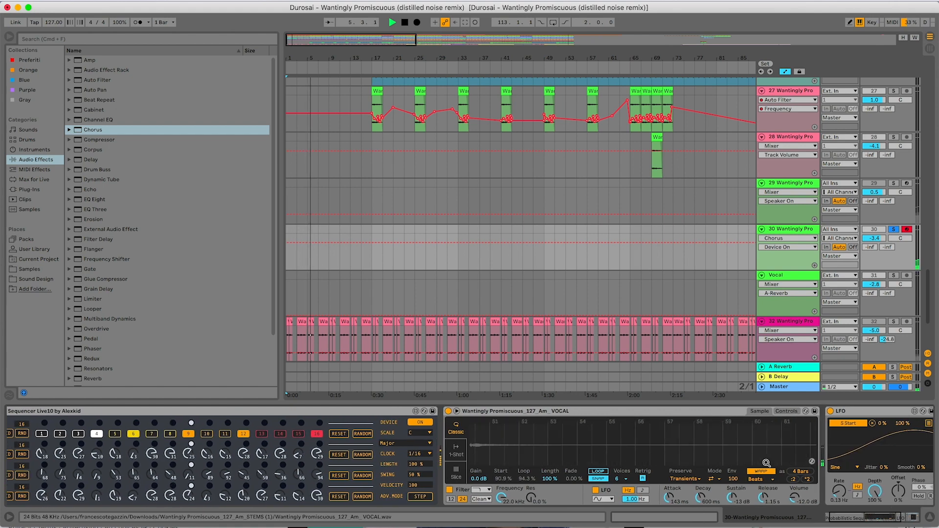
pyautogui.hscroll(5, 766, 463)
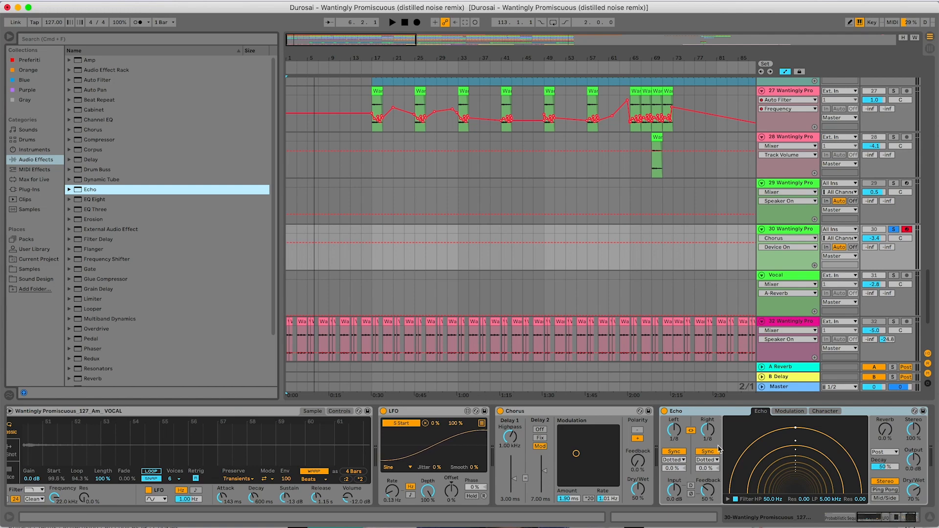
pyautogui.click(657, 432)
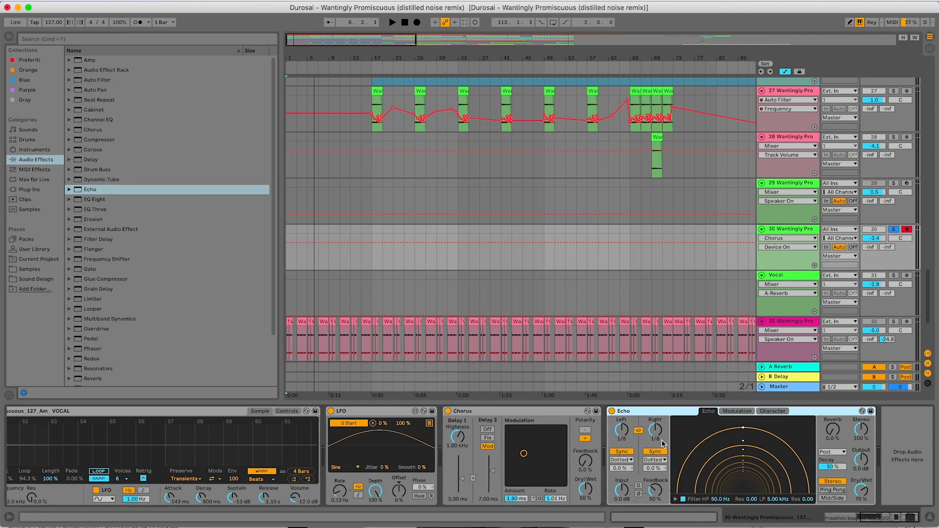
pyautogui.press('space')
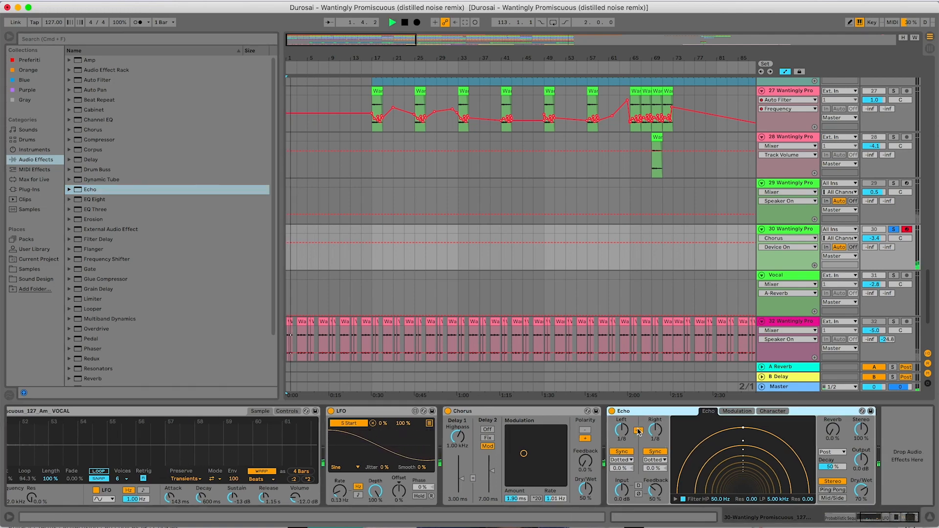
# Set the Echo's left and right delay times to 1/64, its feedback to 58% and its dry/wet to 21%.
pyautogui.moveTo(623, 428); pyautogui.dragTo(625, 433)
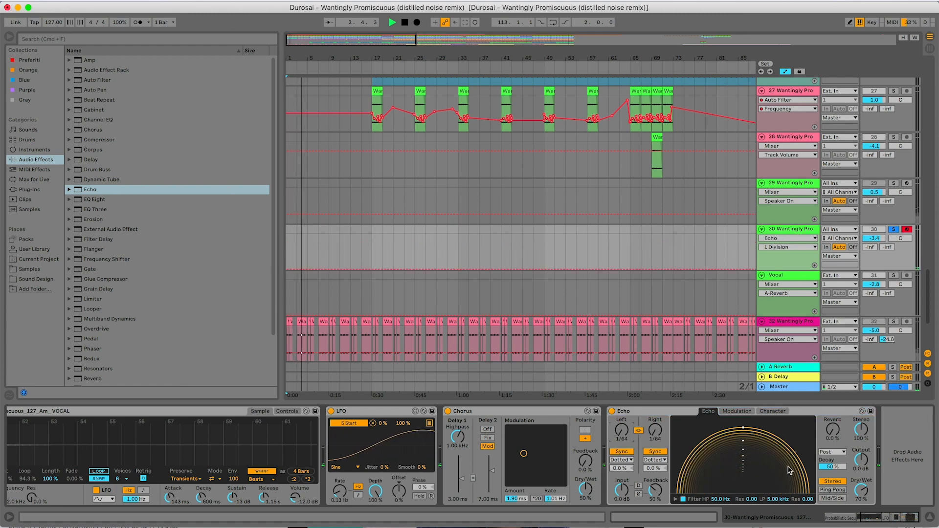
pyautogui.moveTo(659, 495); pyautogui.dragTo(653, 490)
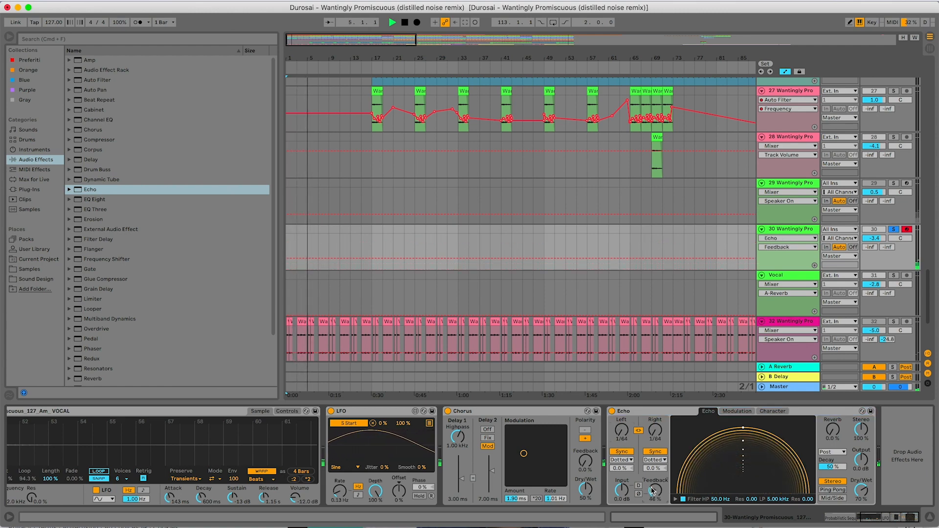
pyautogui.moveTo(861, 489); pyautogui.dragTo(863, 495)
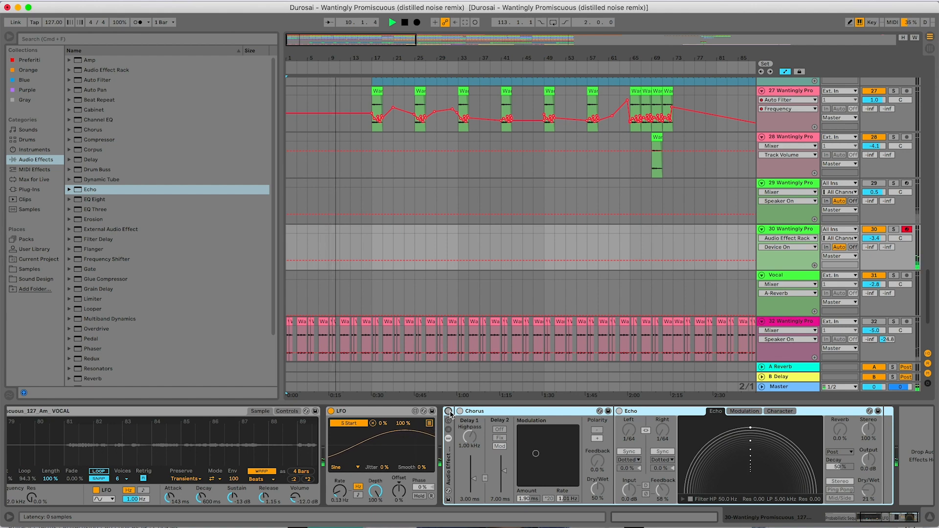
# Set track 30's volume to -2.4 dB and re-enable the Audio Effect Rack holding the Chorus and Echo.
pyautogui.moveTo(876, 238); pyautogui.dragTo(877, 236)
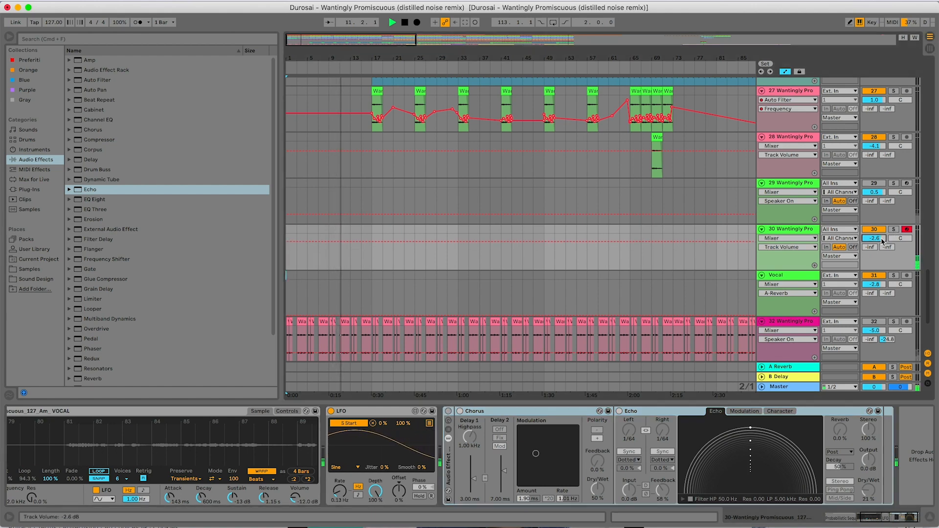
pyautogui.click(448, 413)
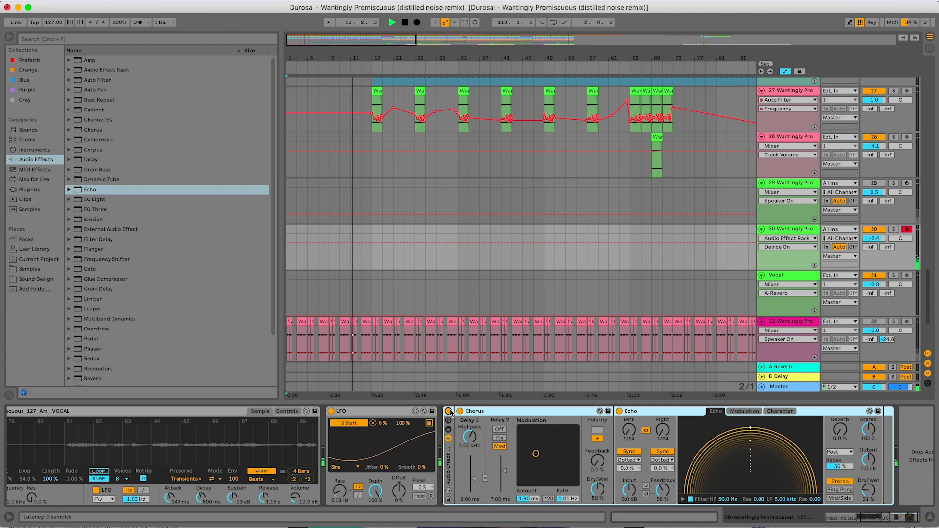
# Play the arrangement from bar 17 to hear the processed vocal sequence together with the other tracks.
pyautogui.moveTo(351, 58); pyautogui.dragTo(352, 78)
pyautogui.scroll(-5, 608, 205)
pyautogui.scroll(10, 609, 207)
pyautogui.click(394, 141)
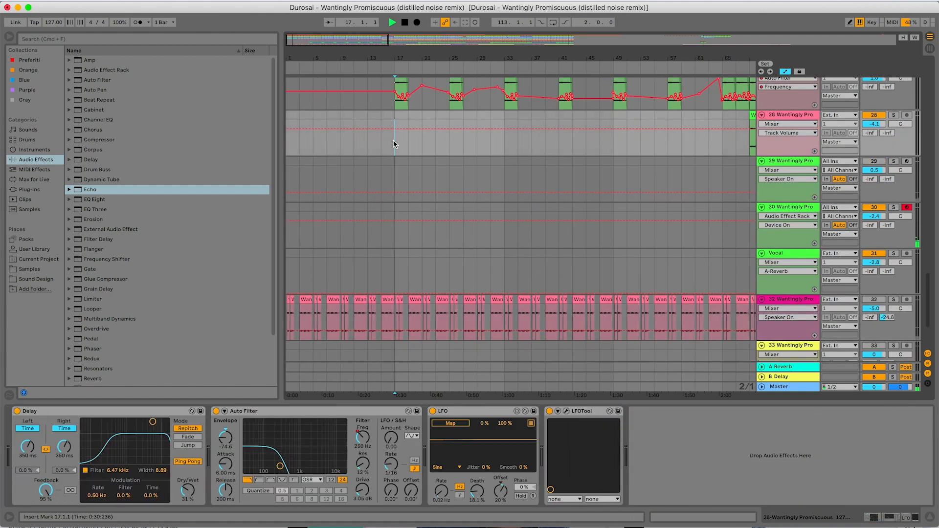
pyautogui.press('space')
pyautogui.moveTo(524, 59); pyautogui.dragTo(524, 55)
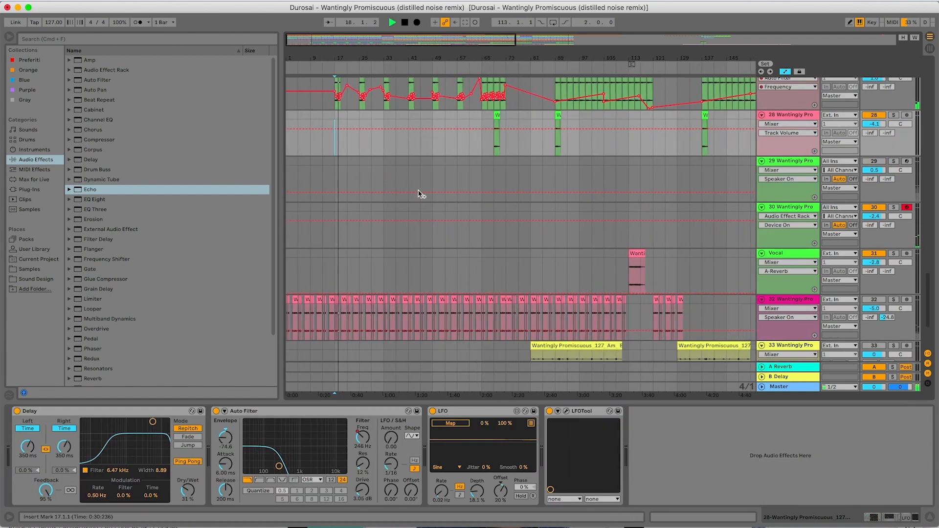
pyautogui.scroll(1, 419, 196)
pyautogui.scroll(-1, 419, 195)
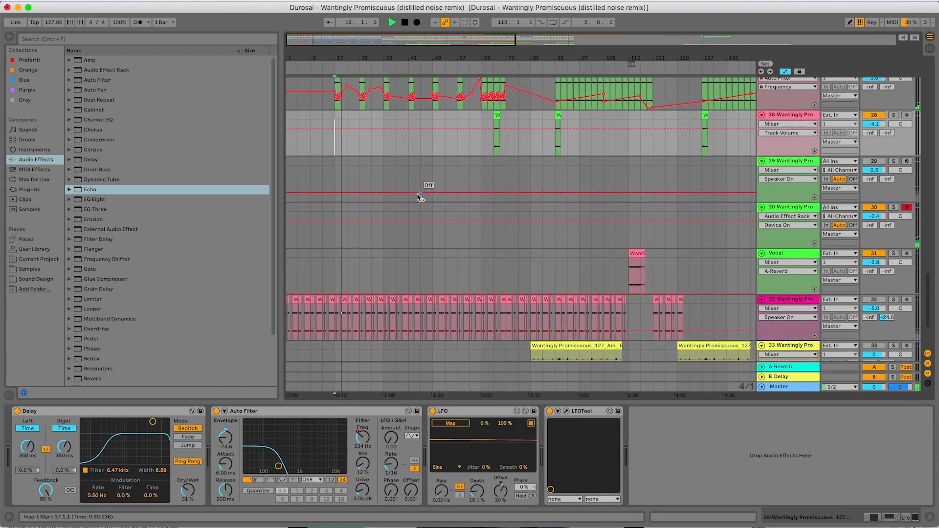